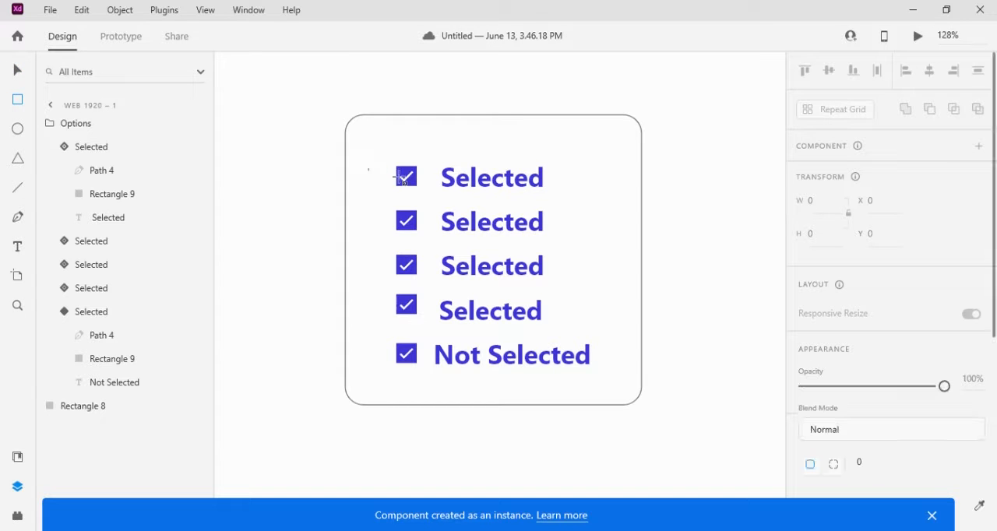
# Draw a rectangle about 264 wide and 44 high over the first checkbox option in the card
pyautogui.moveTo(368, 168); pyautogui.dragTo(617, 203)
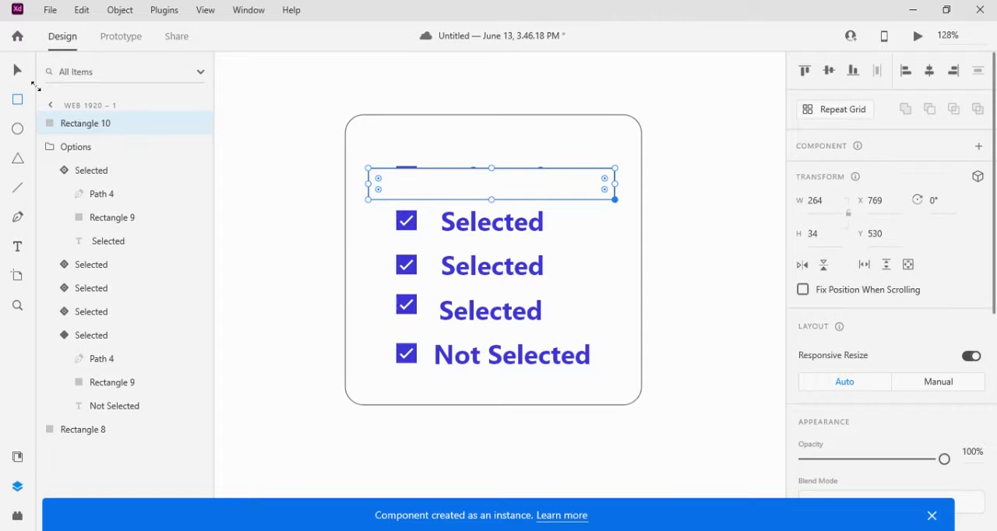
pyautogui.click(17, 72)
pyautogui.moveTo(491, 169)
pyautogui.mouseDown()
pyautogui.moveTo(491, 158)
pyautogui.moveTo(487, 170)
pyautogui.mouseUp()
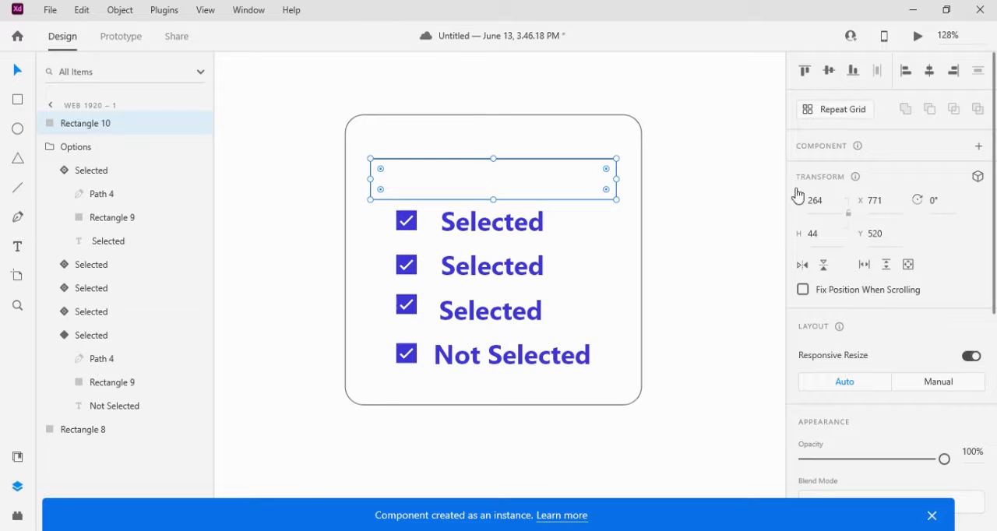
# Round the new rectangle's corners with a radius of 10
pyautogui.scroll(-3, 890, 312)
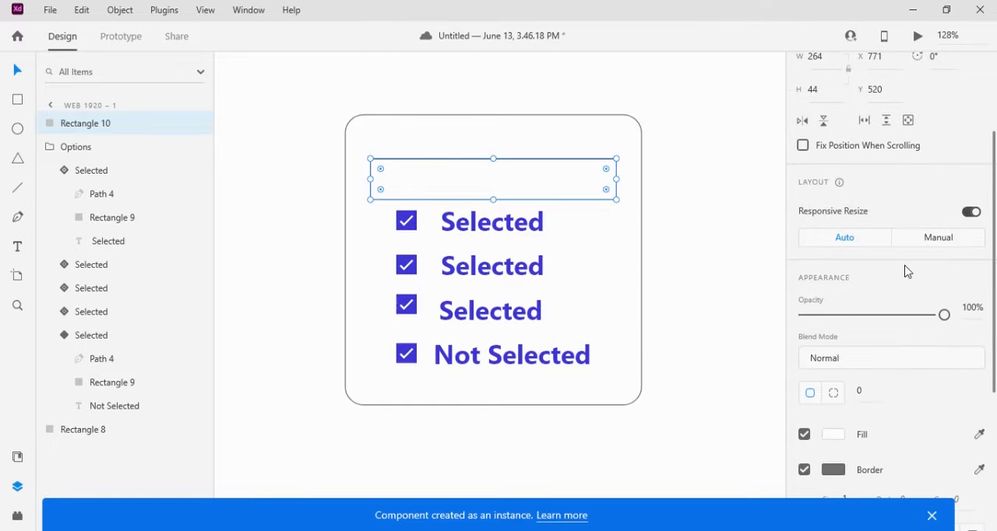
pyautogui.scroll(-3, 906, 271)
pyautogui.click(864, 249)
pyautogui.write('1')
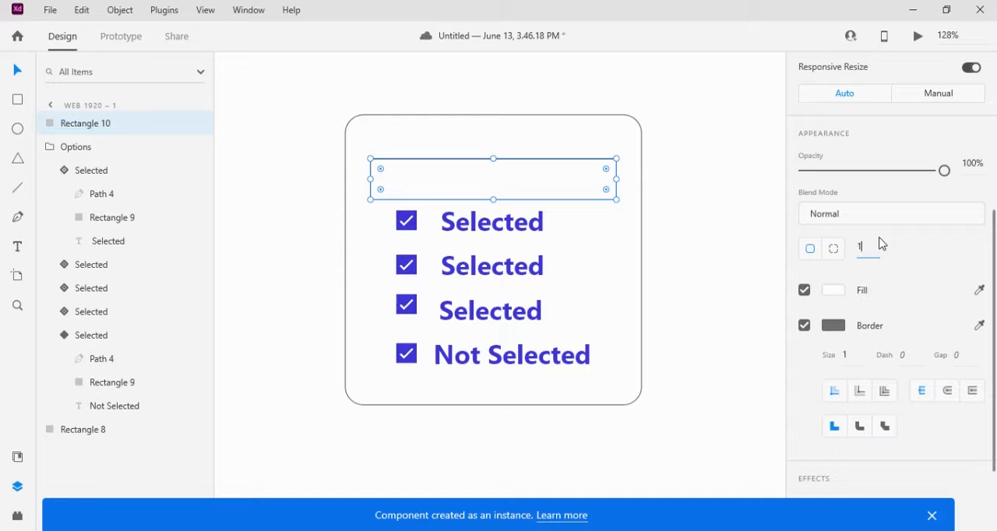
pyautogui.write('0')
pyautogui.click(702, 184)
# Fill the rounded rectangle with a bright cyan and remove its border
pyautogui.click(594, 185)
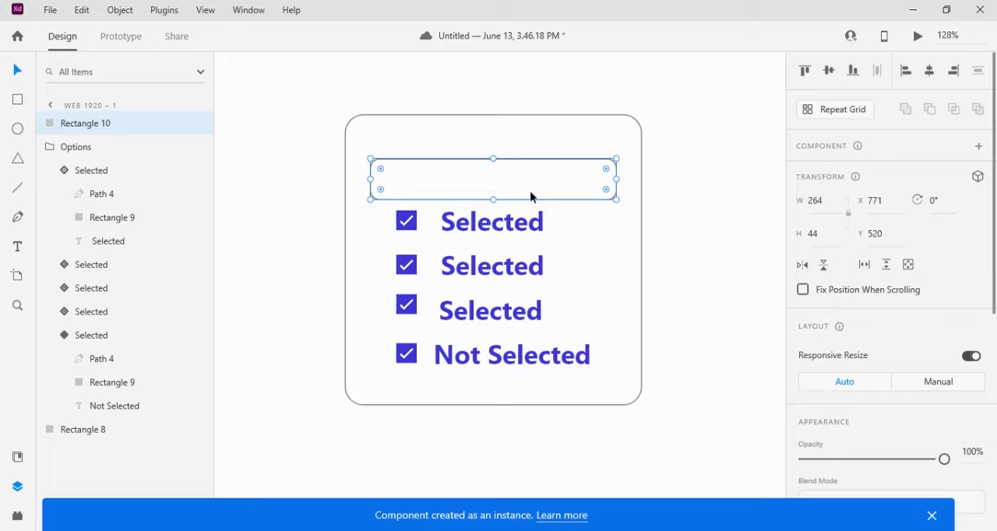
pyautogui.scroll(-4, 918, 394)
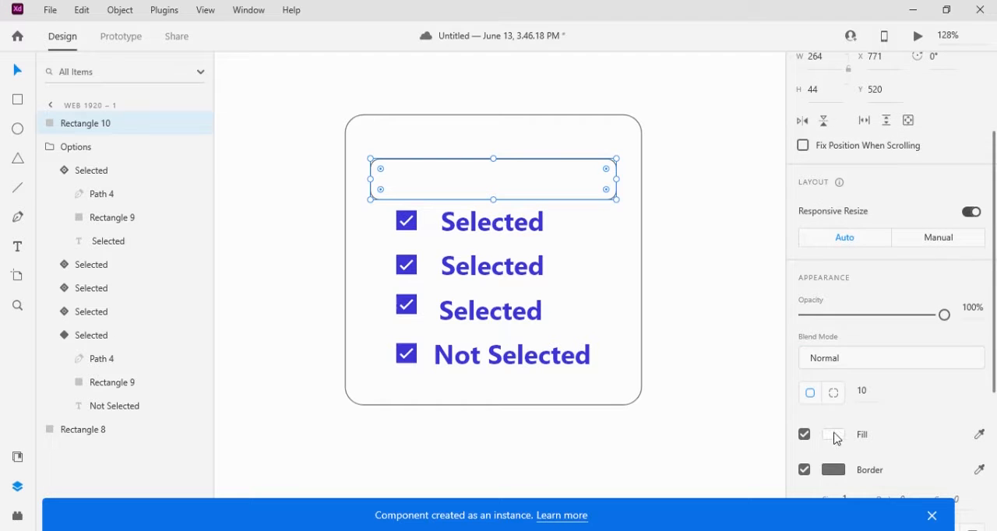
pyautogui.click(834, 437)
pyautogui.click(758, 360)
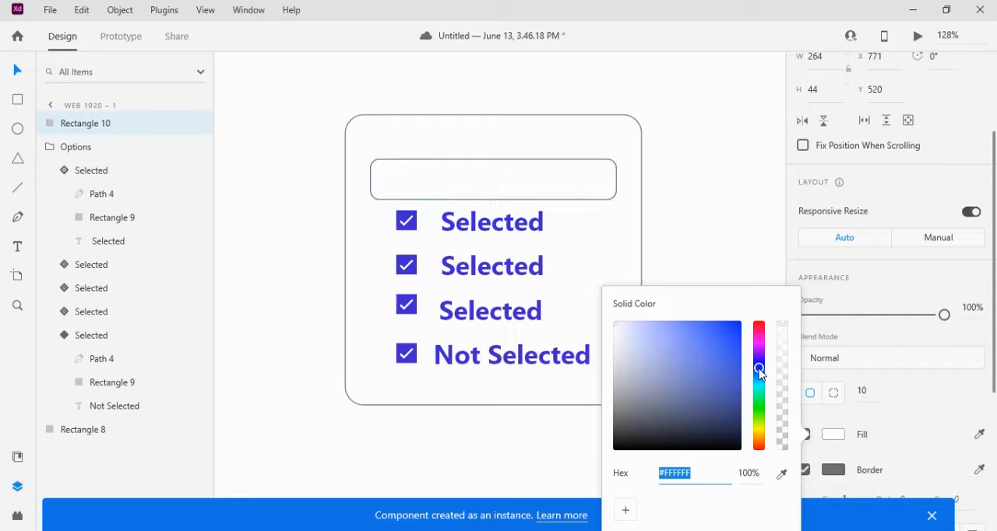
pyautogui.click(759, 387)
pyautogui.click(713, 341)
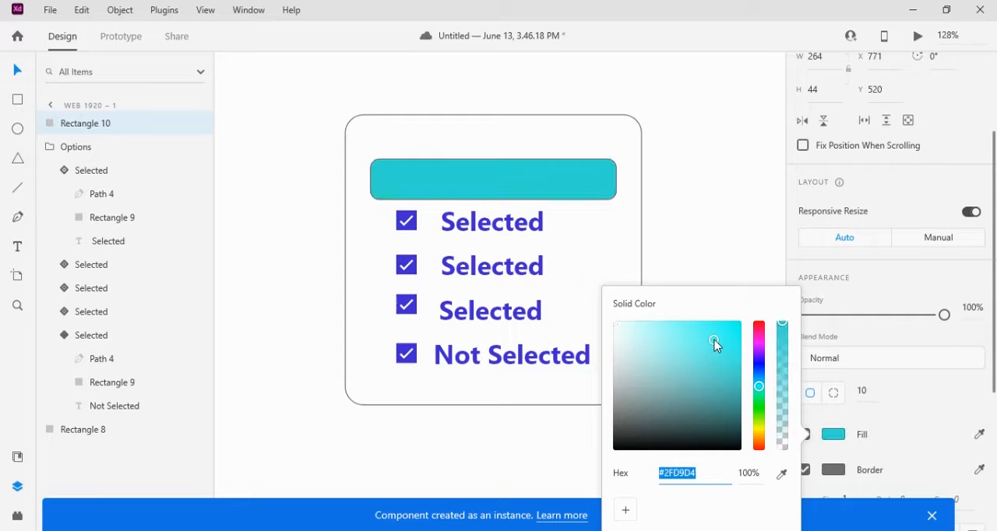
pyautogui.click(714, 340)
pyautogui.click(731, 328)
pyautogui.click(596, 185)
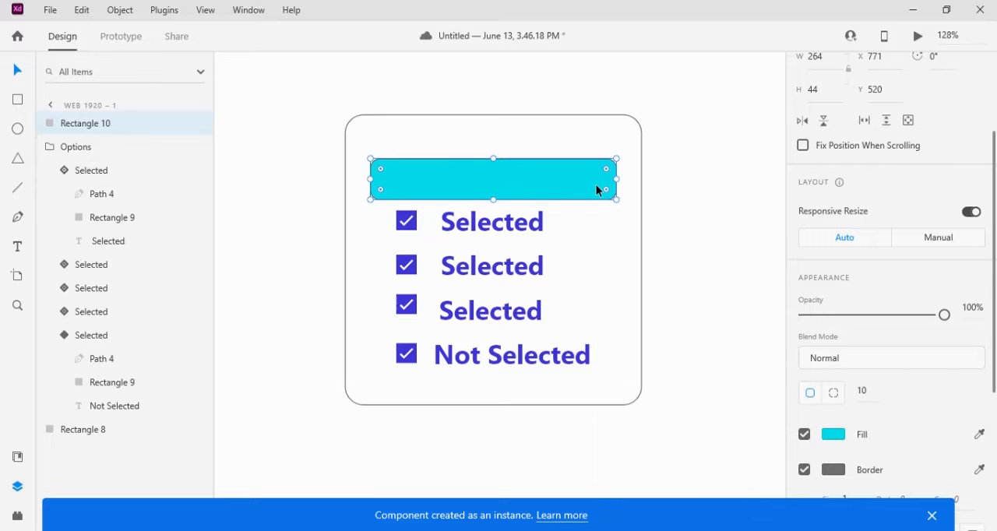
pyautogui.scroll(-1, 834, 363)
pyautogui.click(805, 400)
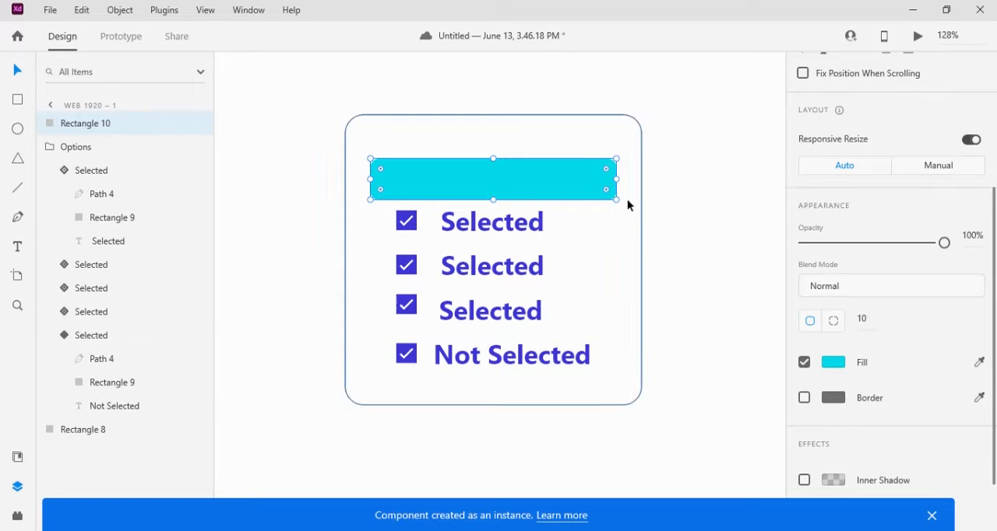
# Turn the cyan rectangle into a component and set the opacity of the rectangle inside it to 0%
pyautogui.scroll(5, 913, 218)
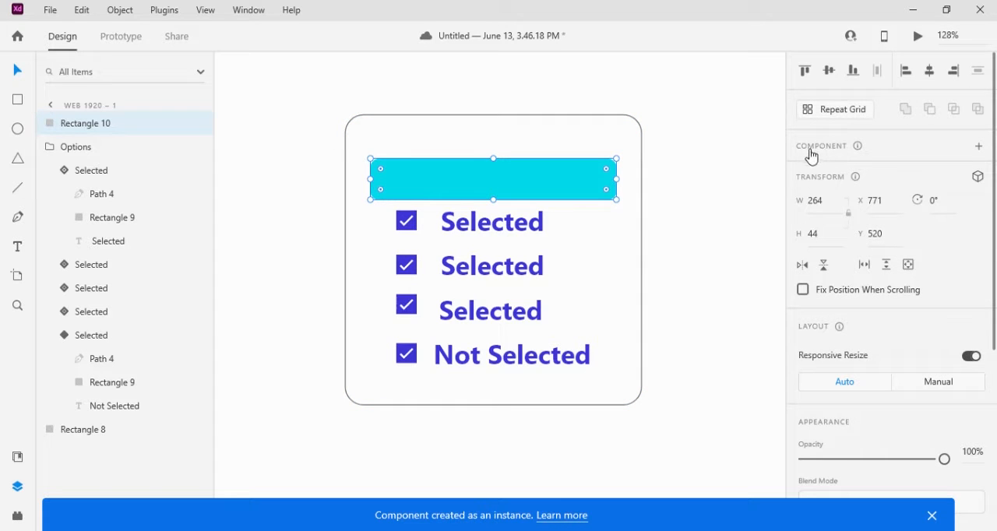
pyautogui.click(979, 148)
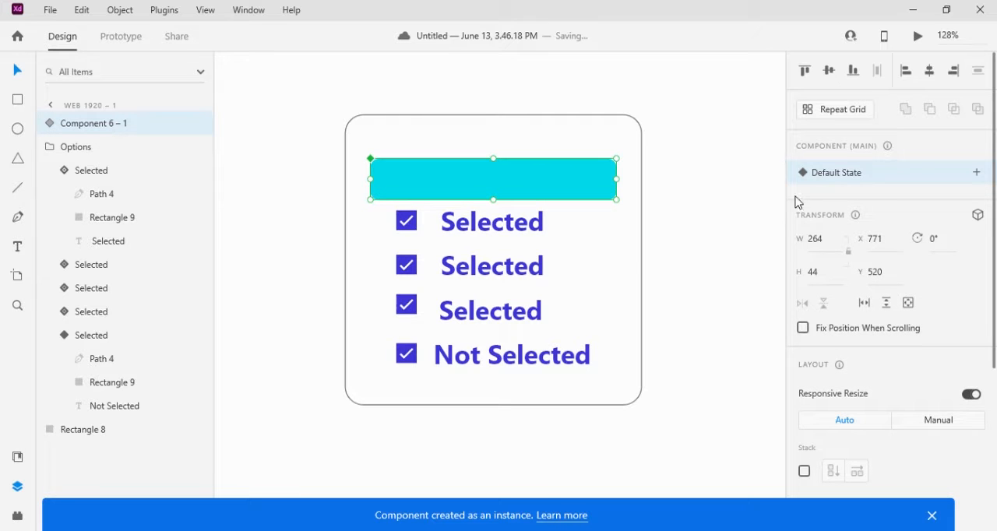
pyautogui.doubleClick(581, 184)
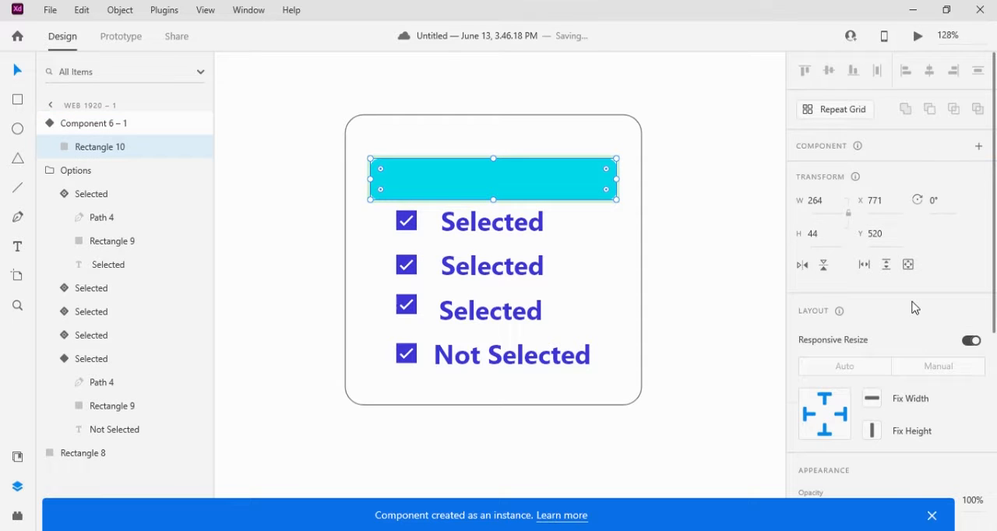
pyautogui.scroll(-4, 914, 308)
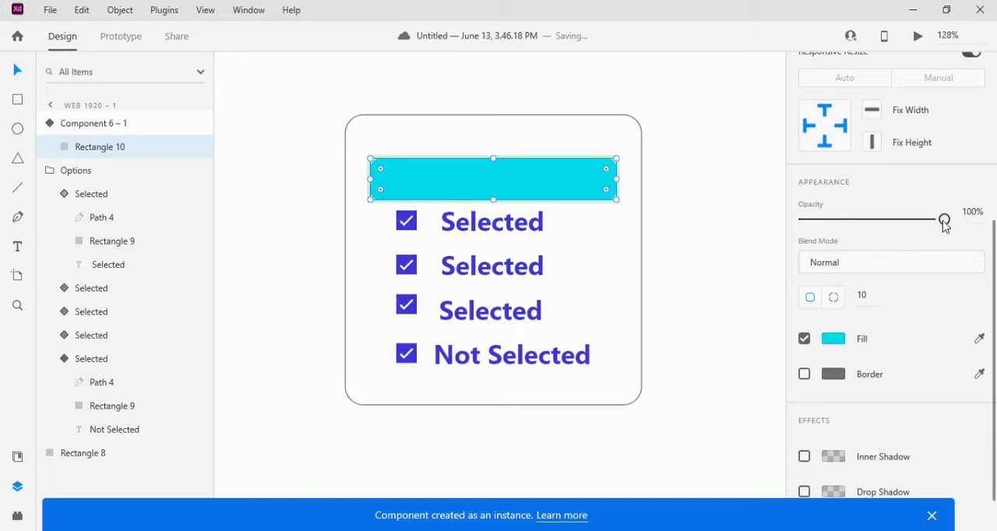
pyautogui.moveTo(945, 225); pyautogui.dragTo(793, 228)
pyautogui.scroll(-1, 892, 338)
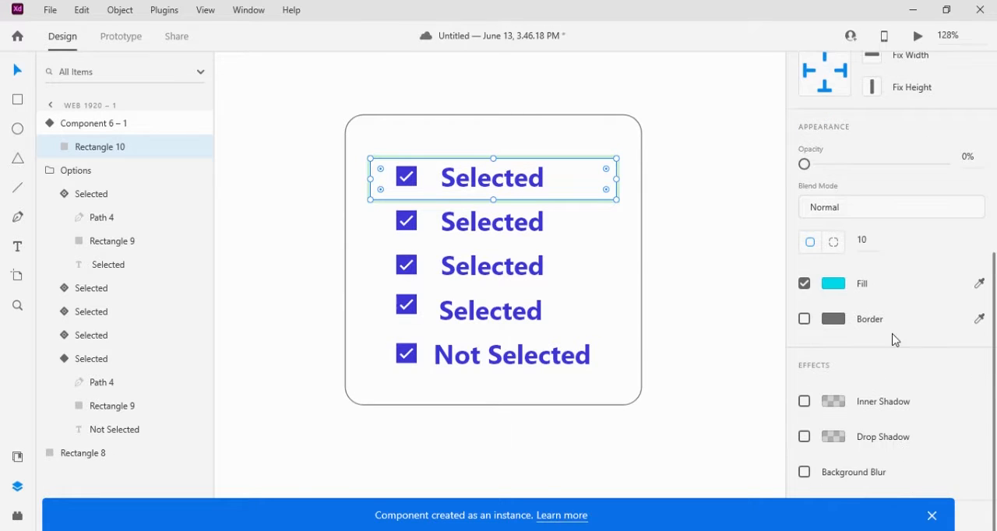
pyautogui.scroll(1, 748, 218)
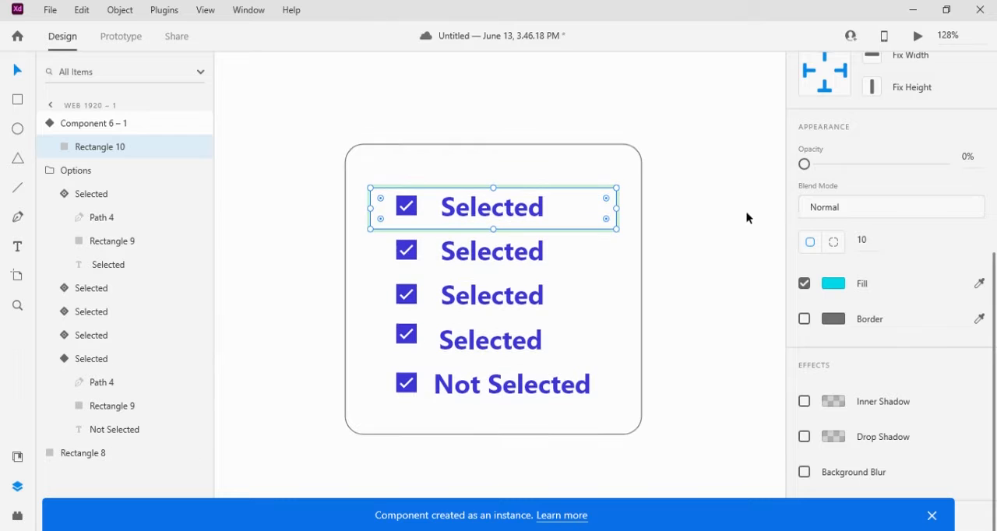
# Add a Hover State to the rectangle component, keeping the suggested state name
pyautogui.click(683, 178)
pyautogui.click(594, 215)
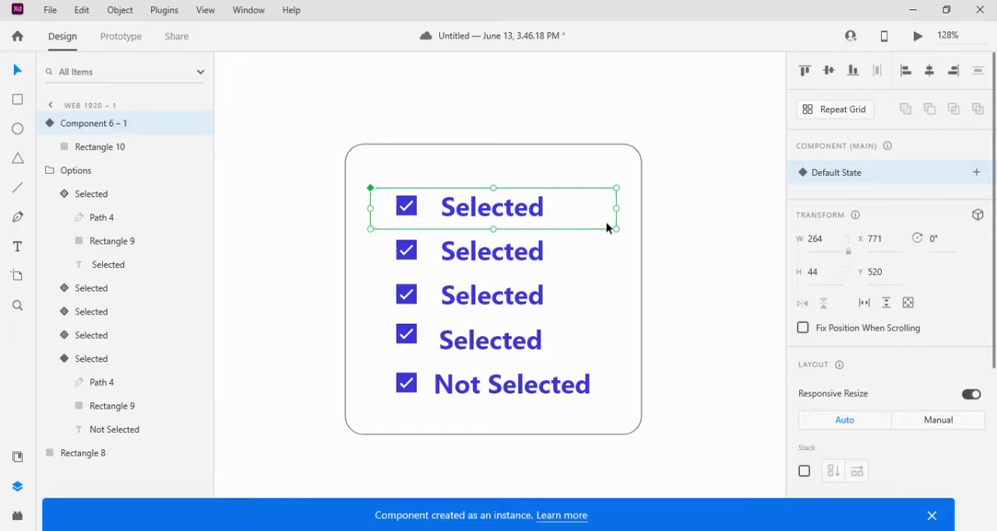
pyautogui.click(976, 173)
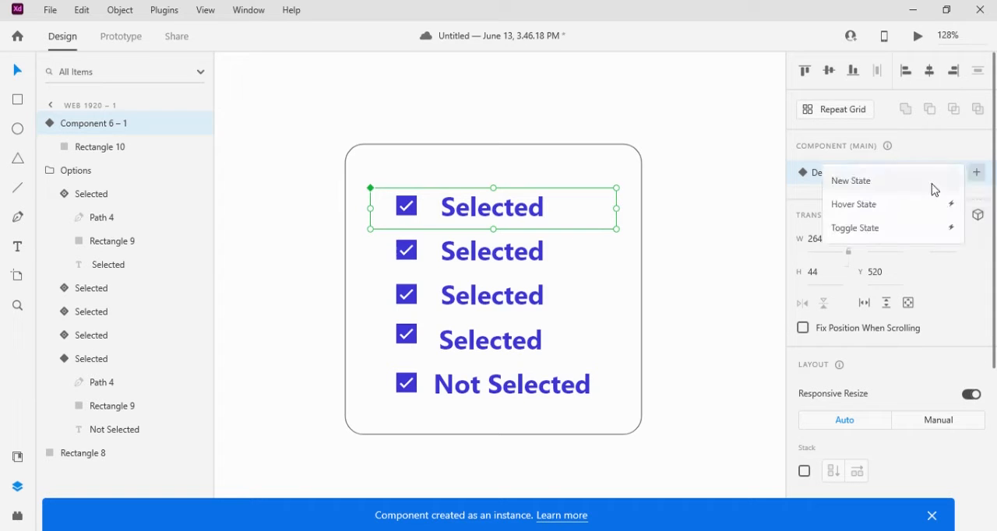
pyautogui.click(870, 207)
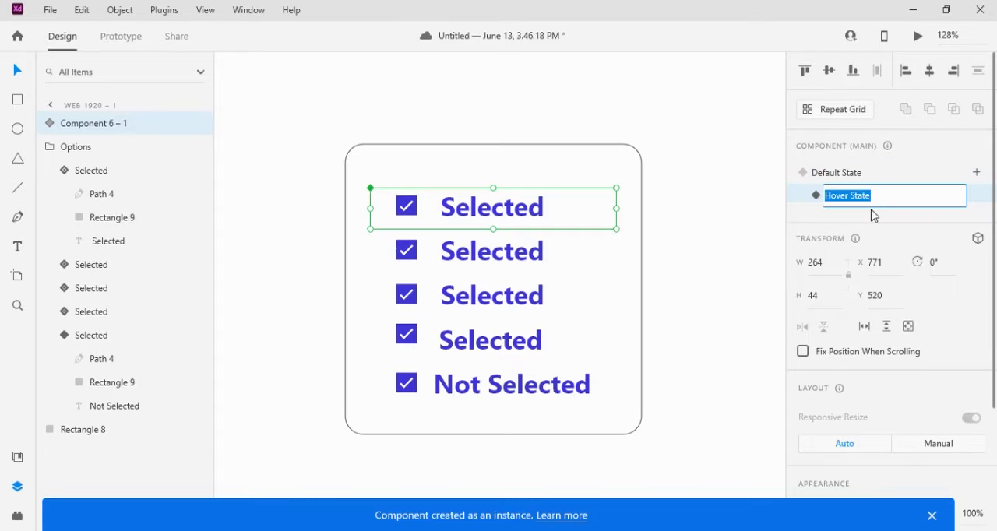
pyautogui.click(585, 219)
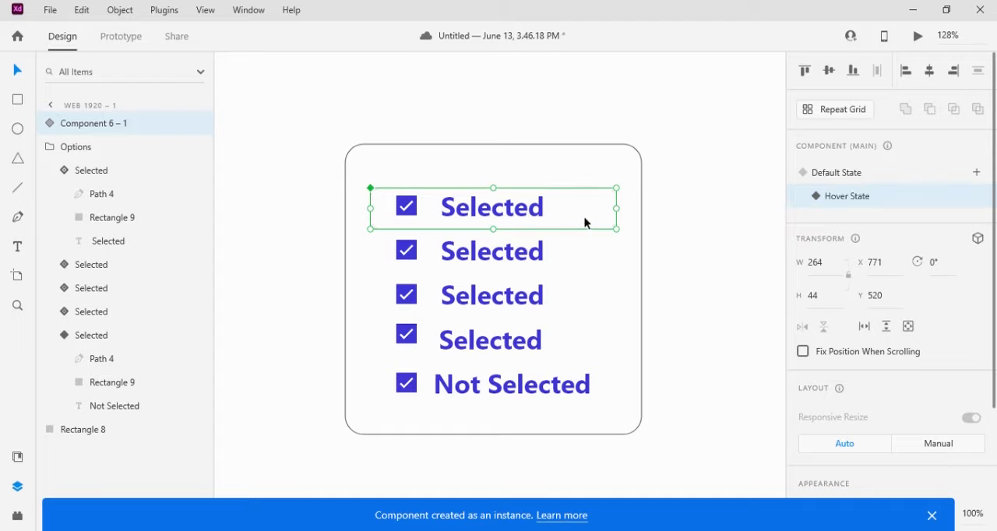
# Set the inner rectangle's opacity to 100% in the component's Hover State
pyautogui.doubleClick(585, 223)
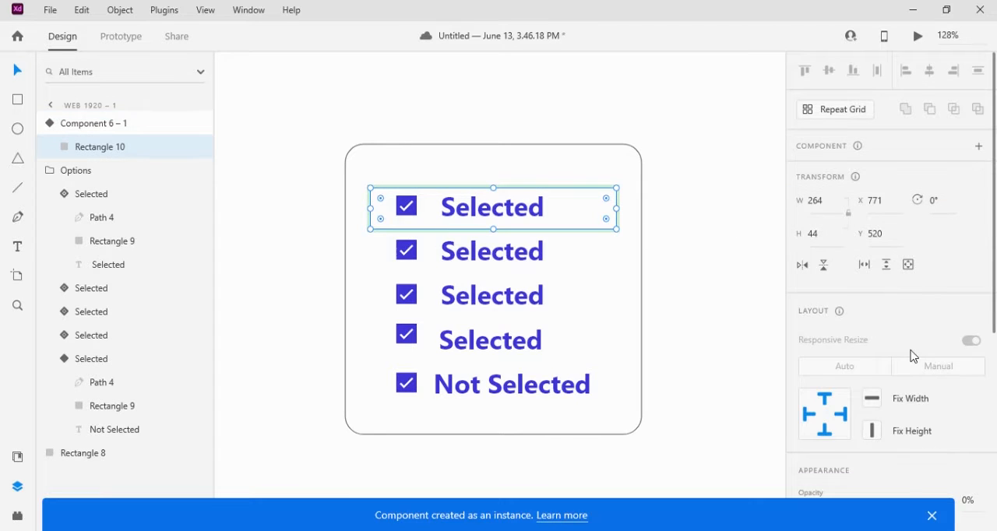
pyautogui.scroll(-4, 896, 327)
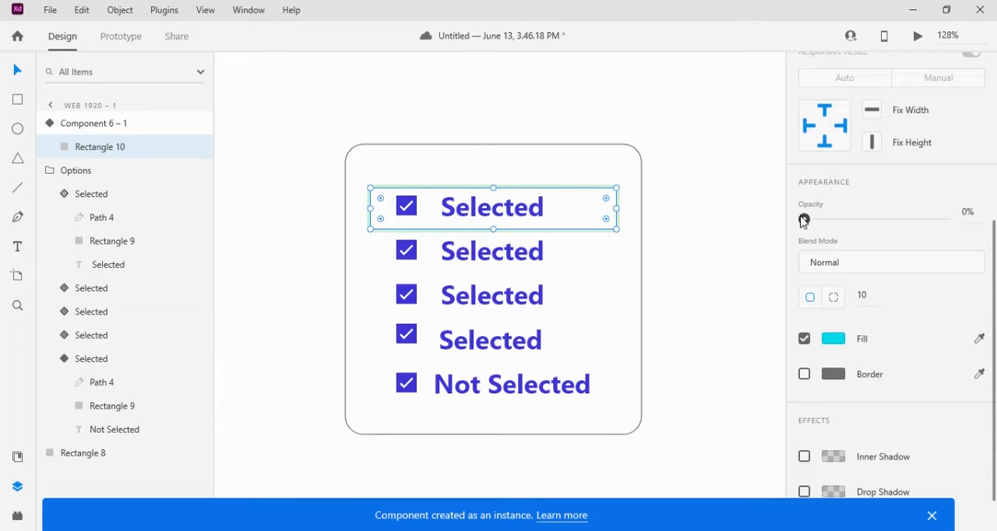
pyautogui.moveTo(804, 220); pyautogui.dragTo(955, 237)
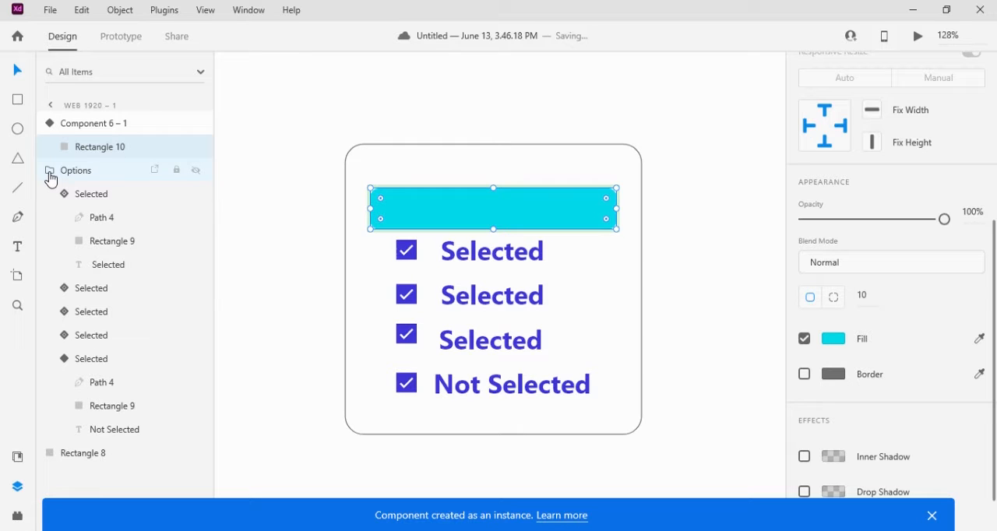
# Collapse the Options group and move the rectangle component beneath it in the layer order
pyautogui.click(51, 179)
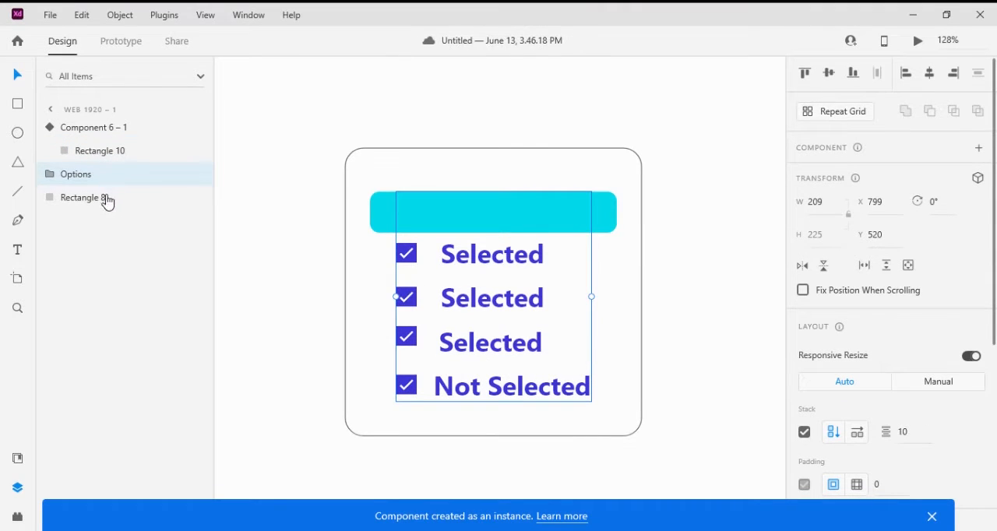
pyautogui.moveTo(84, 195); pyautogui.dragTo(107, 162)
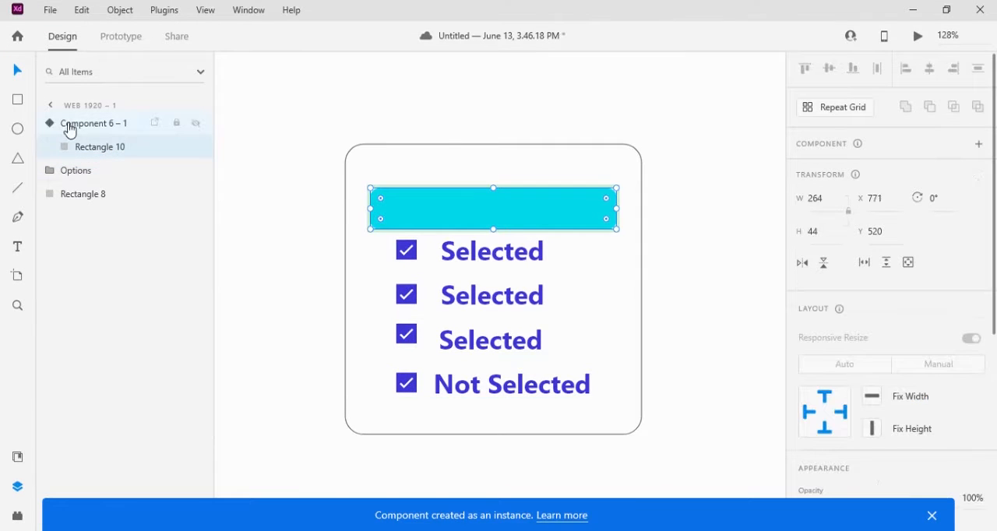
pyautogui.moveTo(83, 173)
pyautogui.mouseDown()
pyautogui.moveTo(86, 165)
pyautogui.moveTo(90, 194)
pyautogui.moveTo(83, 191)
pyautogui.mouseUp()
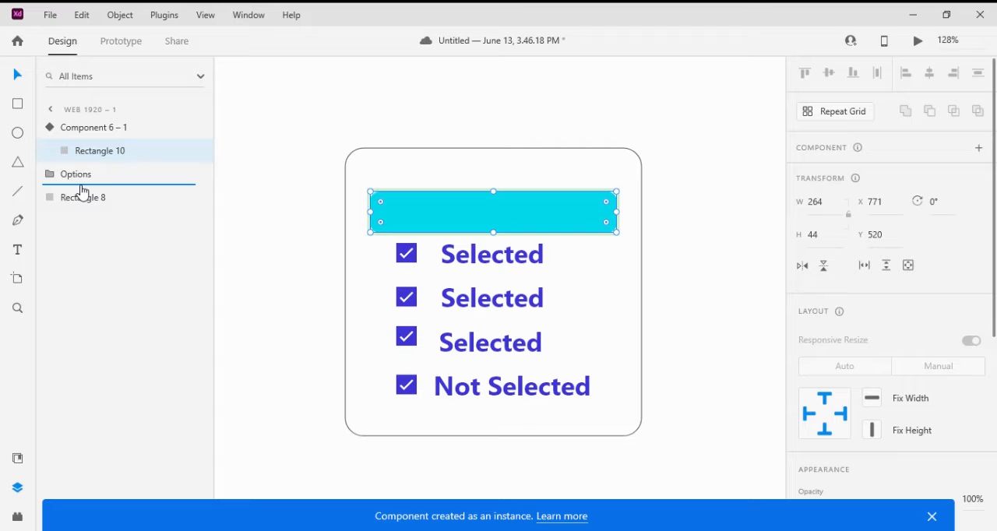
pyautogui.moveTo(83, 191); pyautogui.dragTo(81, 187)
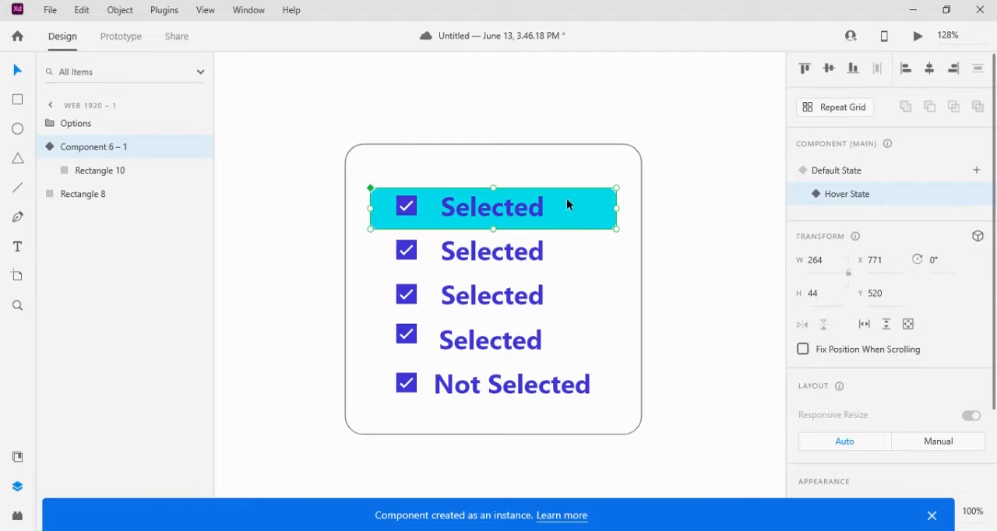
# Compare the component's Default State and Hover State on the canvas
pyautogui.click(841, 179)
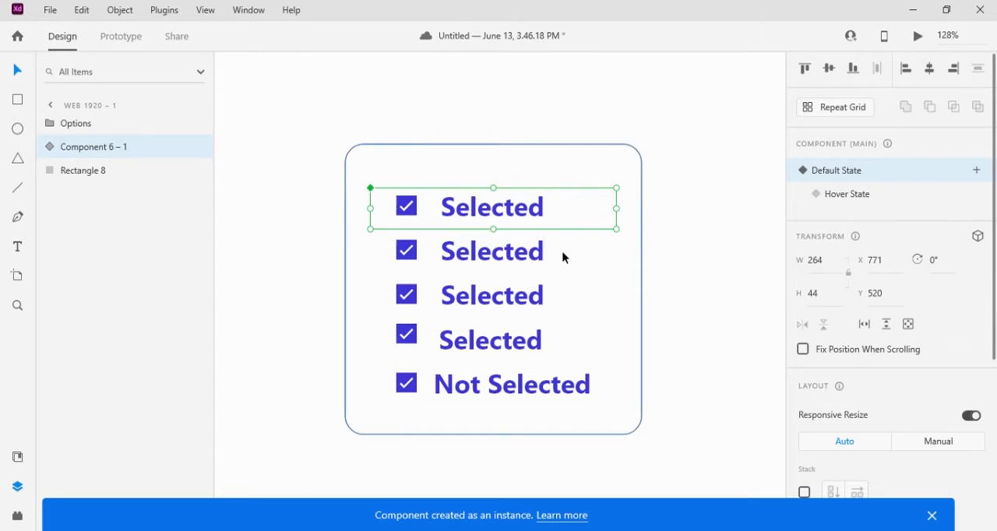
pyautogui.click(852, 197)
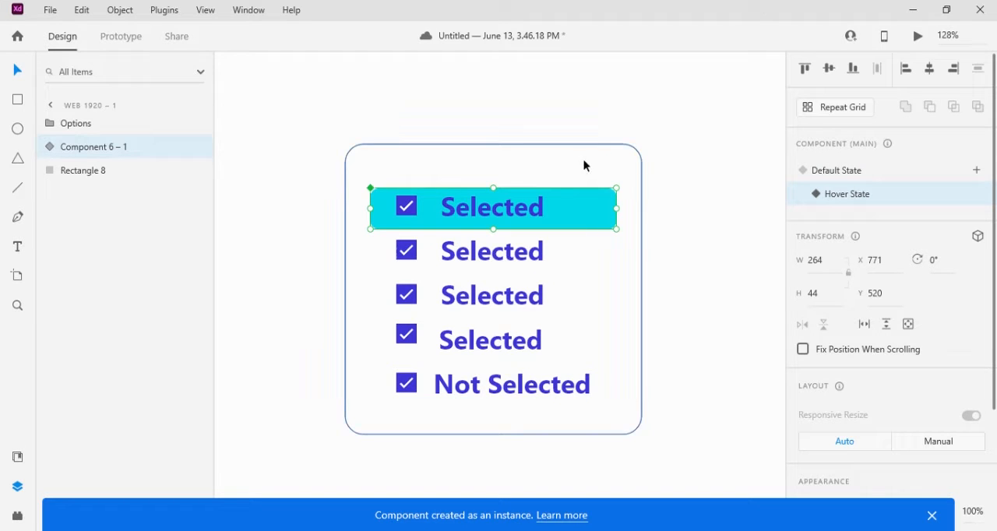
pyautogui.click(673, 154)
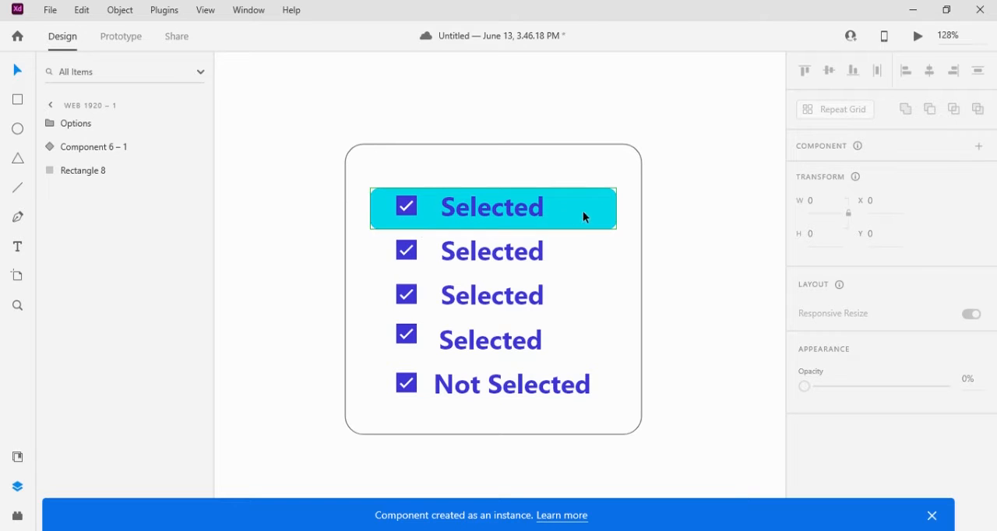
# Turn the cyan highlight component into a repeat grid extended downward to about 241 px tall, with four highlights behind the options
pyautogui.moveTo(584, 211); pyautogui.dragTo(584, 214)
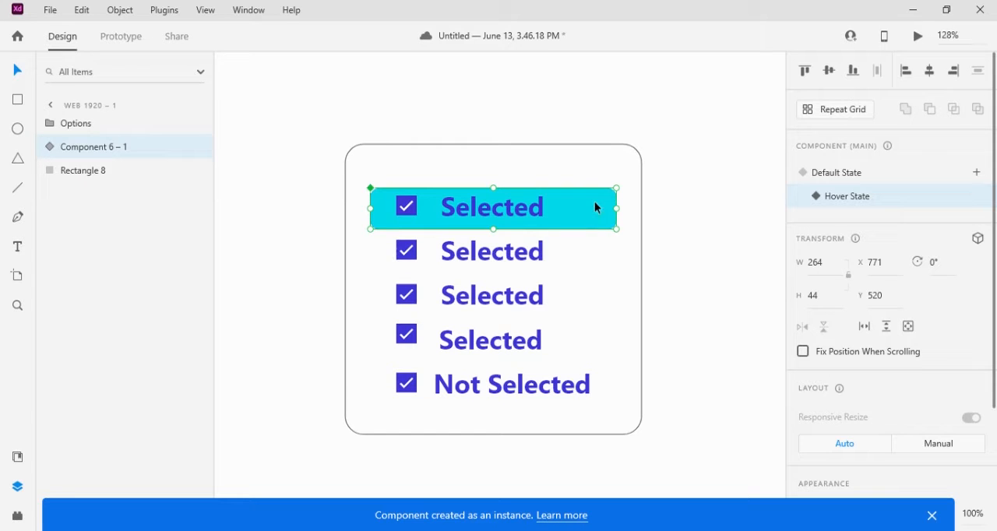
pyautogui.click(827, 119)
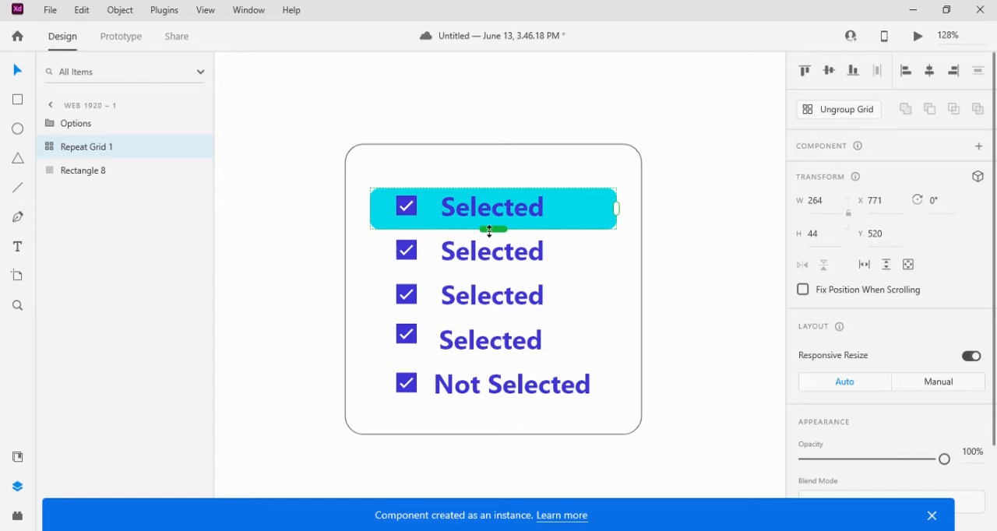
pyautogui.moveTo(489, 230); pyautogui.dragTo(491, 413)
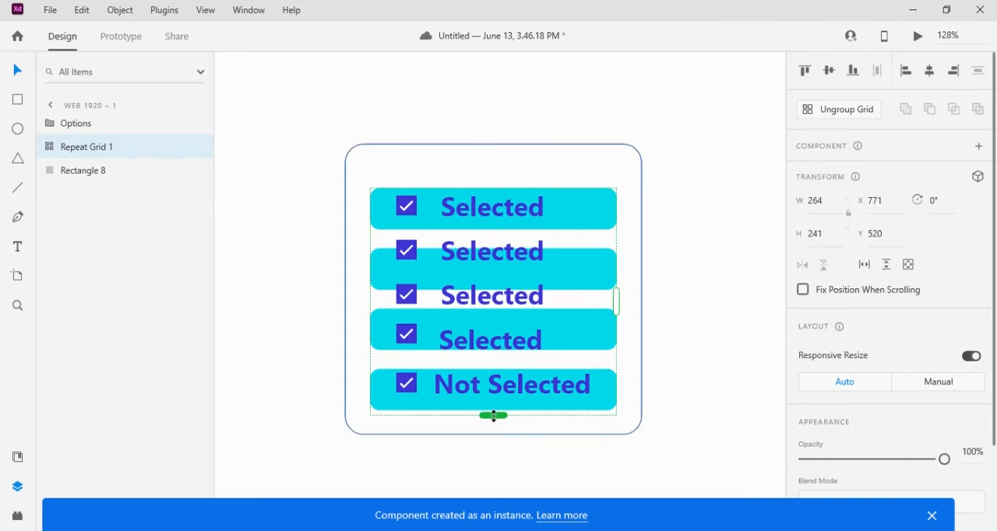
# Tighten the vertical spacing between the repeated highlights until each one lines up with a checkbox option row
pyautogui.moveTo(553, 359)
pyautogui.mouseDown()
pyautogui.moveTo(547, 338)
pyautogui.moveTo(546, 349)
pyautogui.mouseUp()
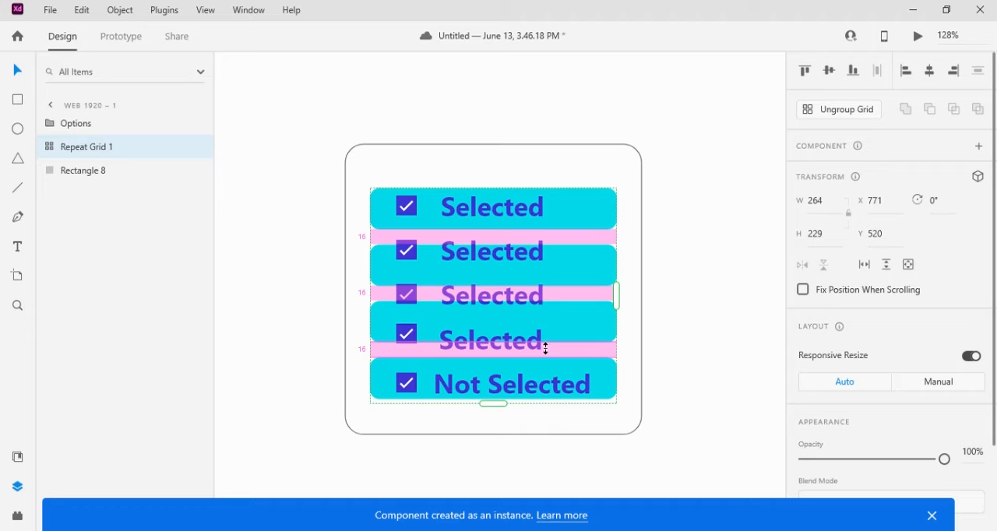
pyautogui.moveTo(546, 349); pyautogui.dragTo(545, 353)
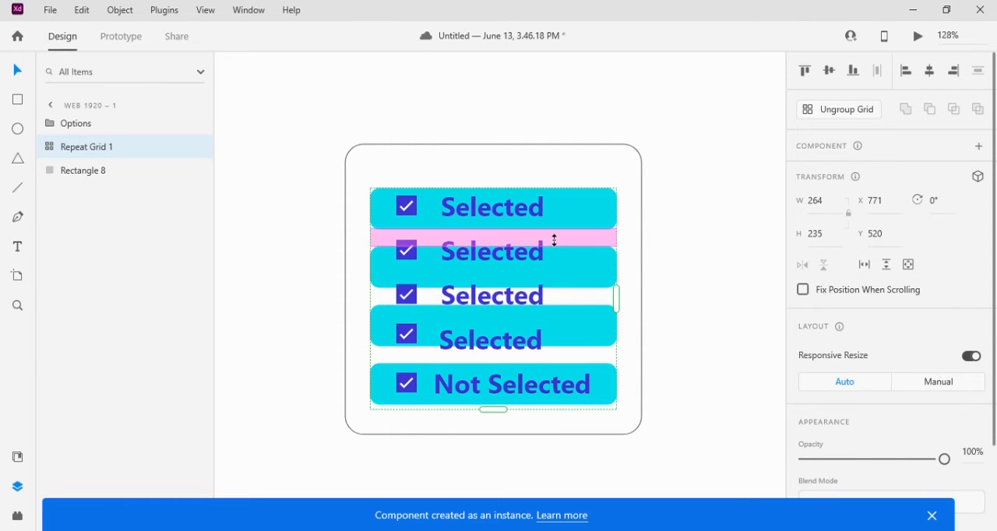
pyautogui.moveTo(551, 237); pyautogui.dragTo(554, 229)
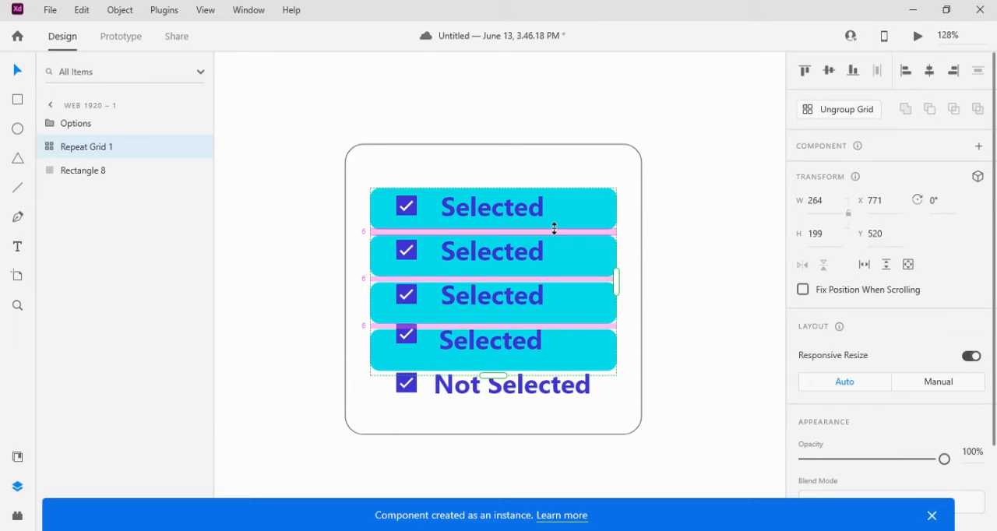
pyautogui.moveTo(555, 228); pyautogui.dragTo(554, 228)
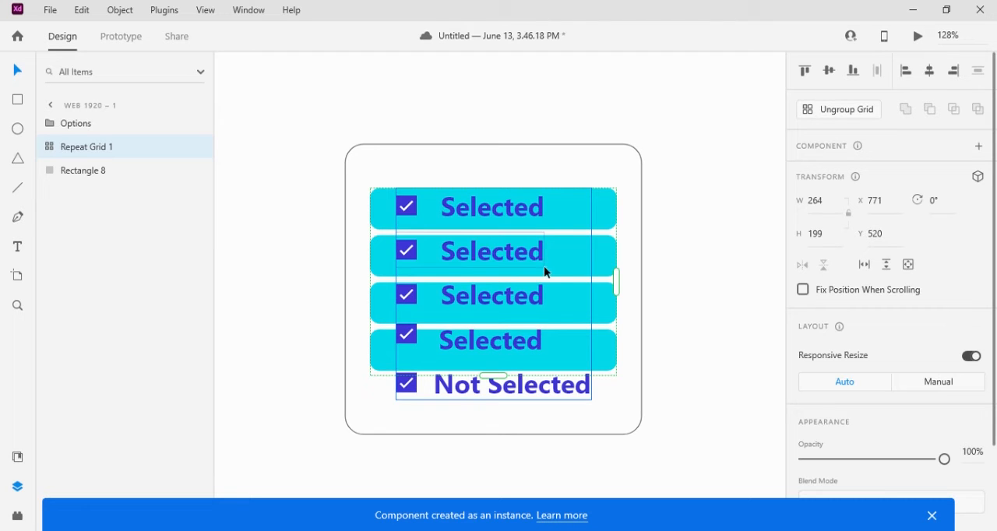
pyautogui.moveTo(554, 230); pyautogui.dragTo(554, 231)
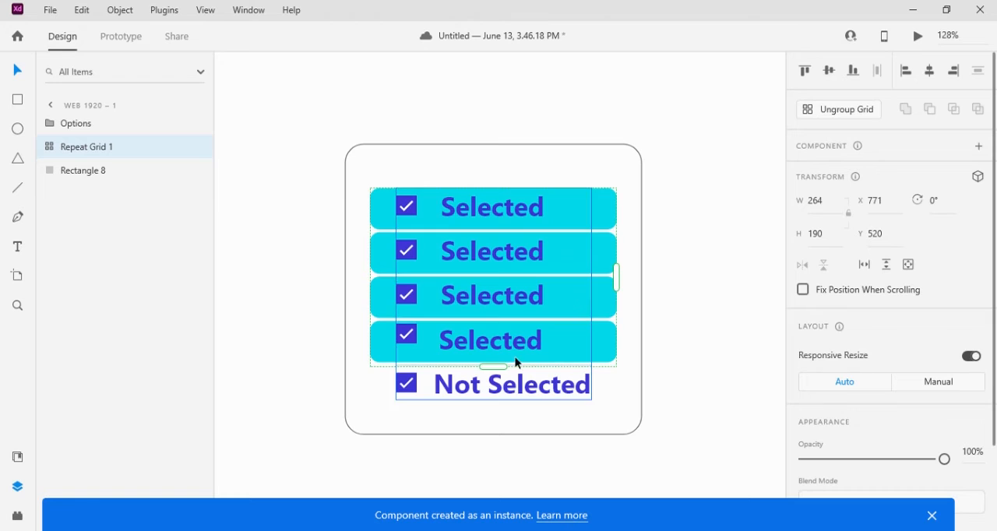
# Extend the repeat grid downward to a height of 235 to add a fifth highlight behind the last option, and deselect it
pyautogui.moveTo(494, 366); pyautogui.dragTo(493, 379)
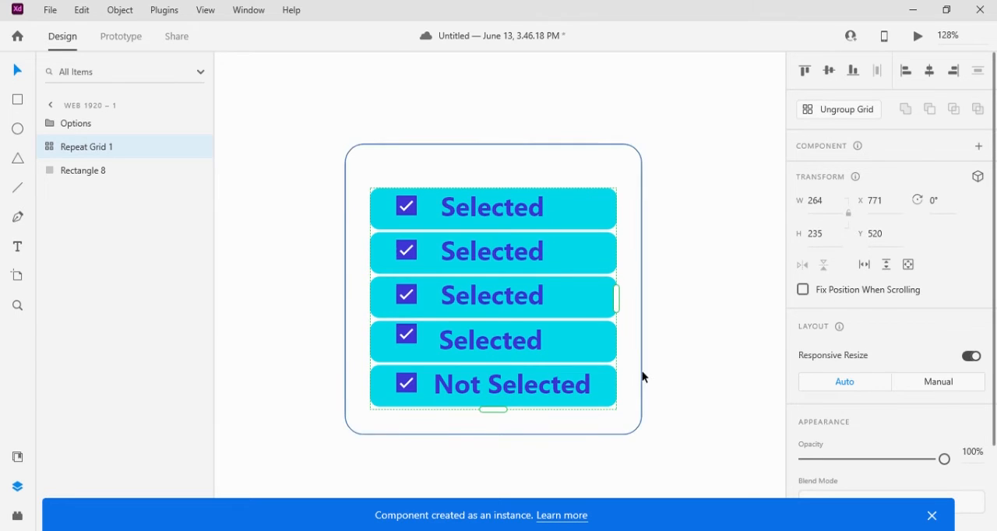
pyautogui.click(660, 359)
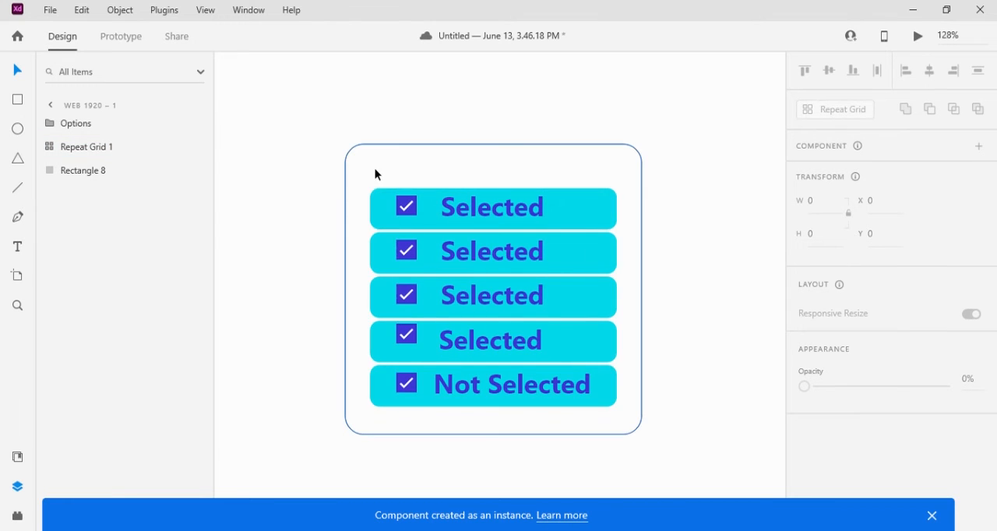
pyautogui.moveTo(374, 168)
pyautogui.mouseDown()
pyautogui.moveTo(419, 169)
pyautogui.moveTo(376, 192)
pyautogui.moveTo(364, 186)
pyautogui.moveTo(375, 180)
pyautogui.mouseUp()
pyautogui.click(615, 125)
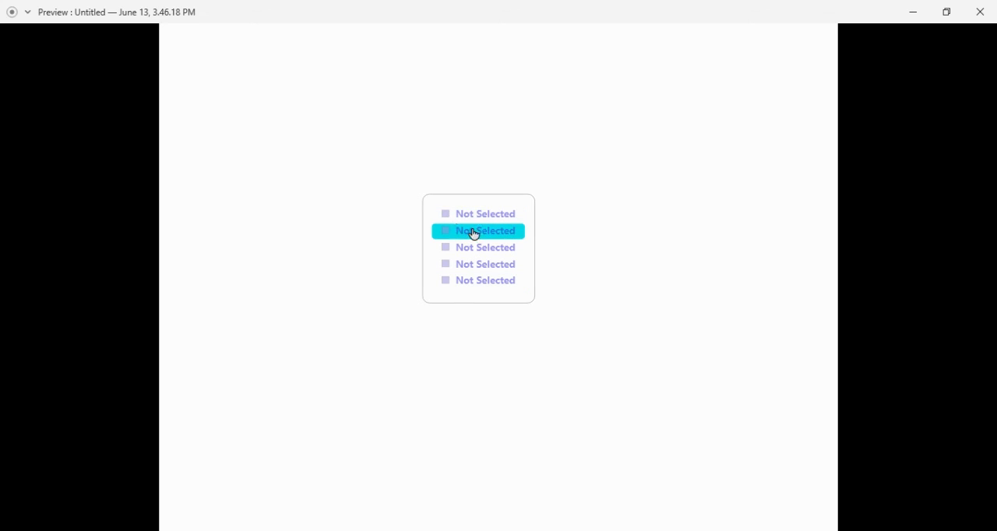
# Test the hover highlight and selection in the preview by ticking the five options from first to last
pyautogui.click(448, 221)
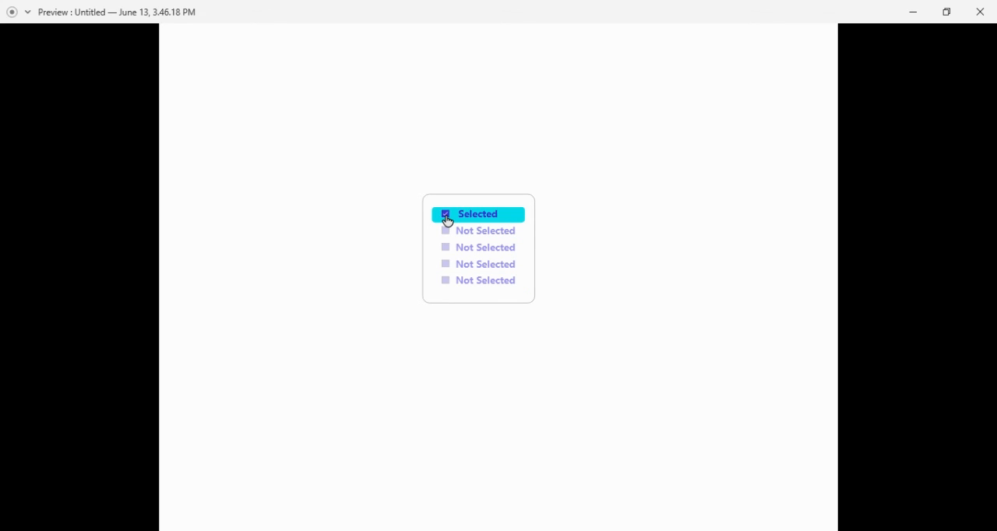
pyautogui.click(445, 234)
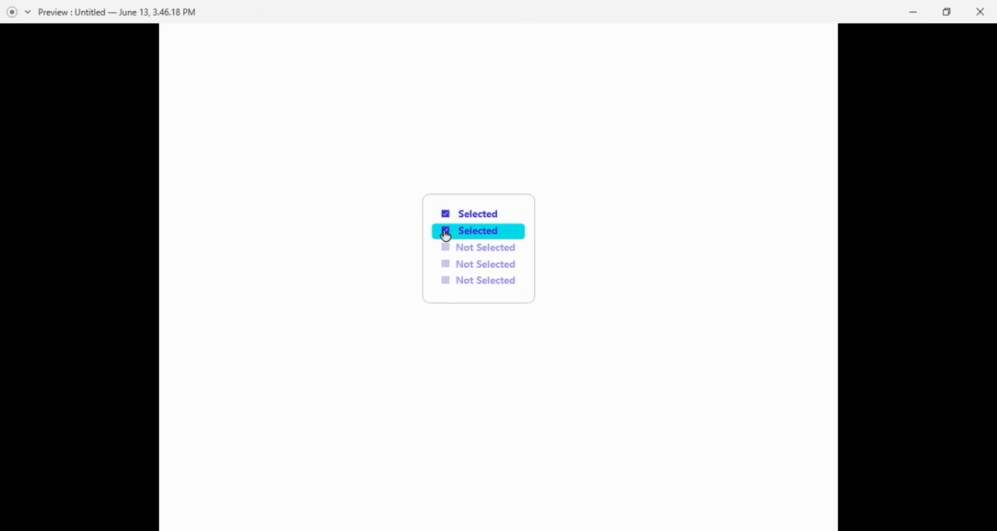
pyautogui.click(445, 249)
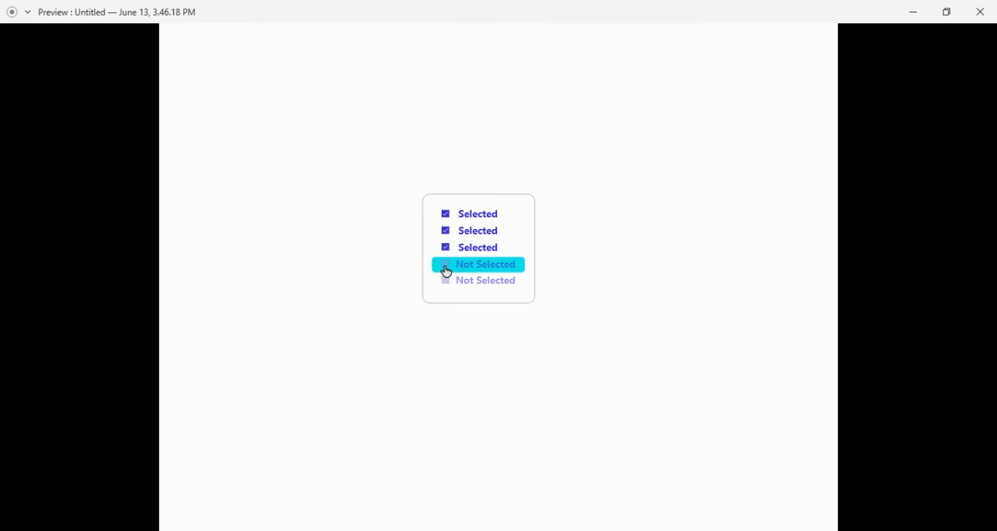
pyautogui.click(446, 269)
pyautogui.click(446, 285)
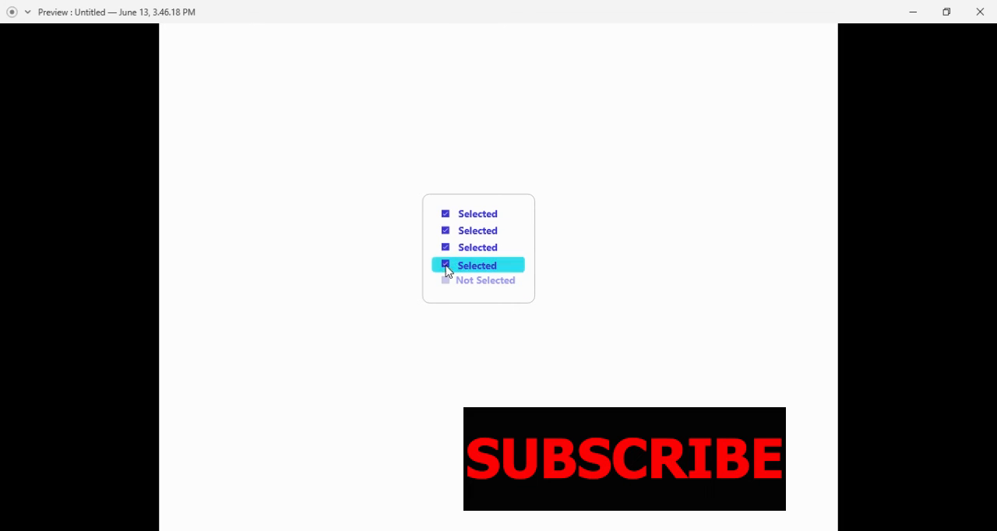
# Test deselection in the preview by unticking the fourth, third, second and first options
pyautogui.click(445, 264)
pyautogui.click(445, 249)
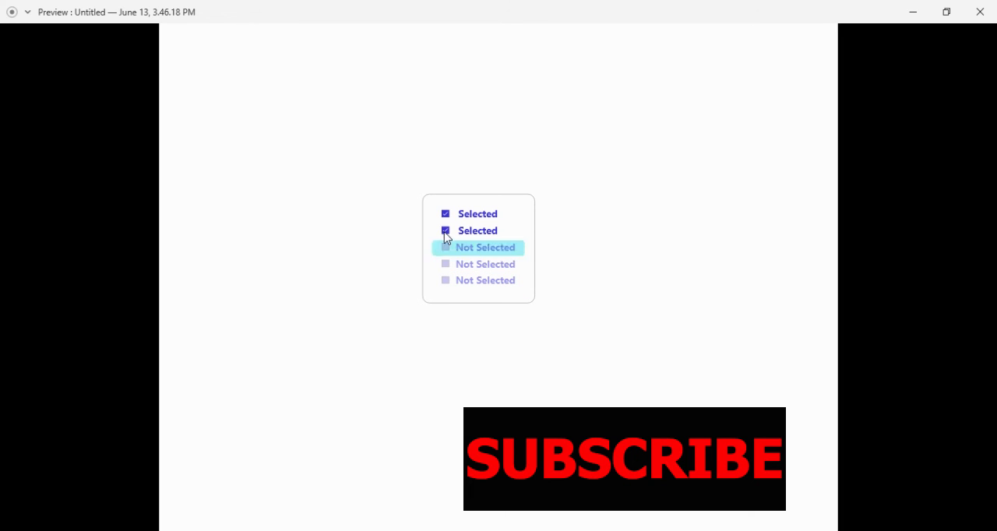
pyautogui.click(445, 232)
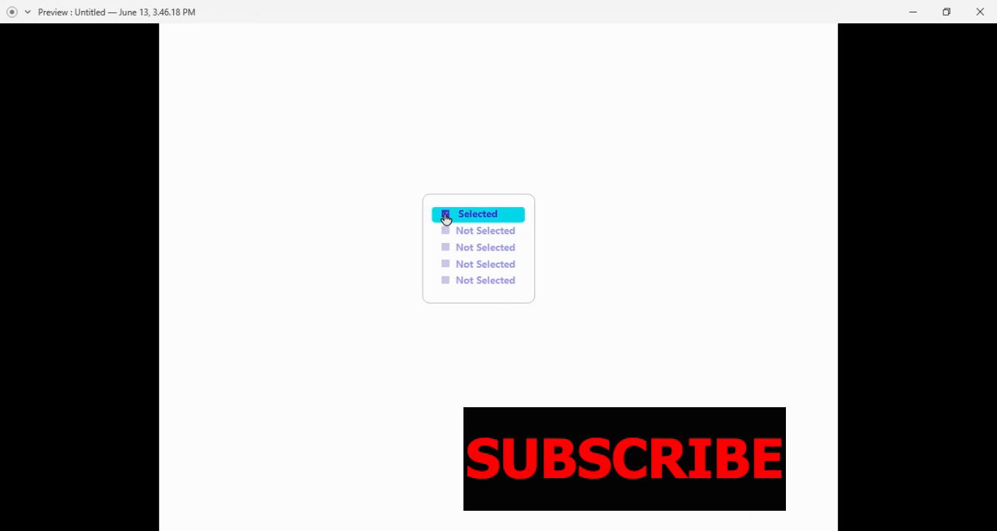
pyautogui.click(445, 217)
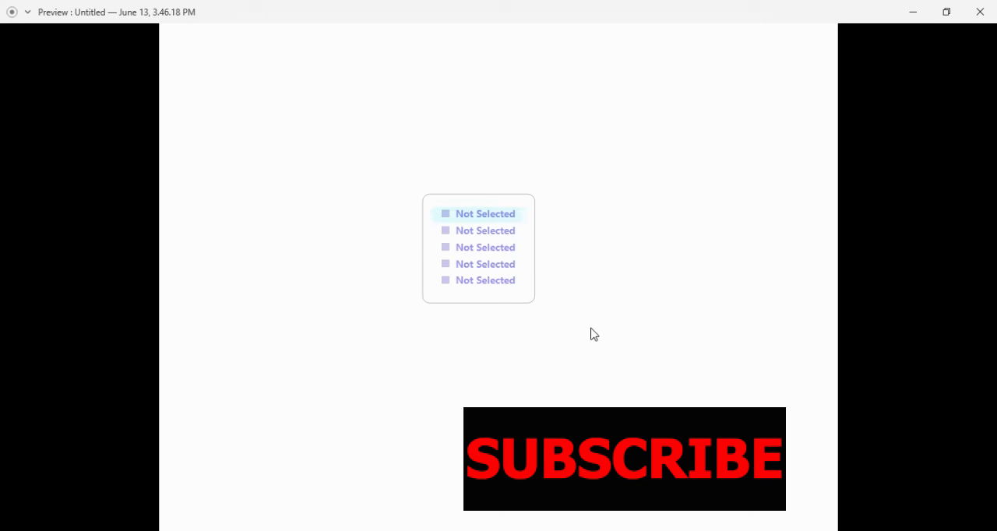